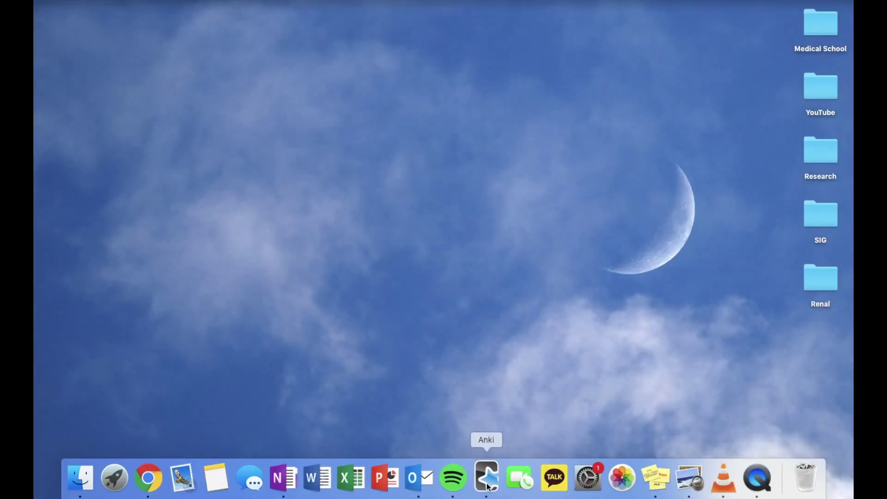
# Step: Open Anki and start a study session for the Step 1 deck
pyautogui.click(487, 487)
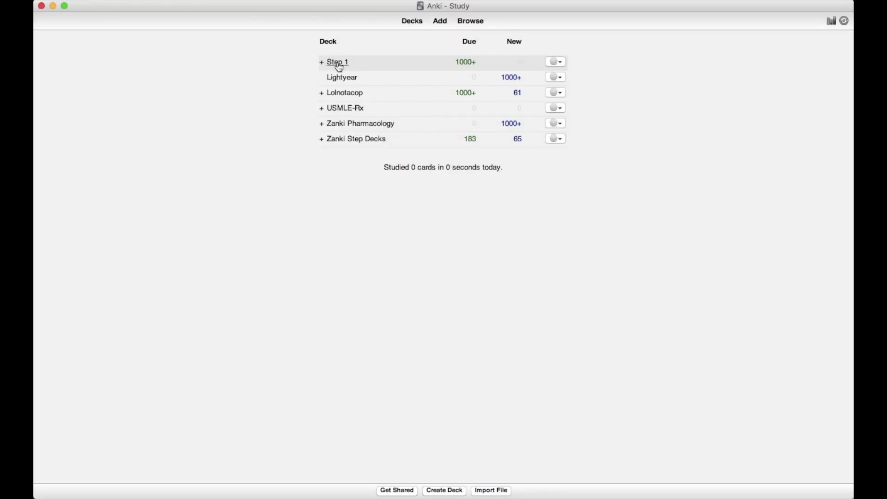
pyautogui.click(338, 64)
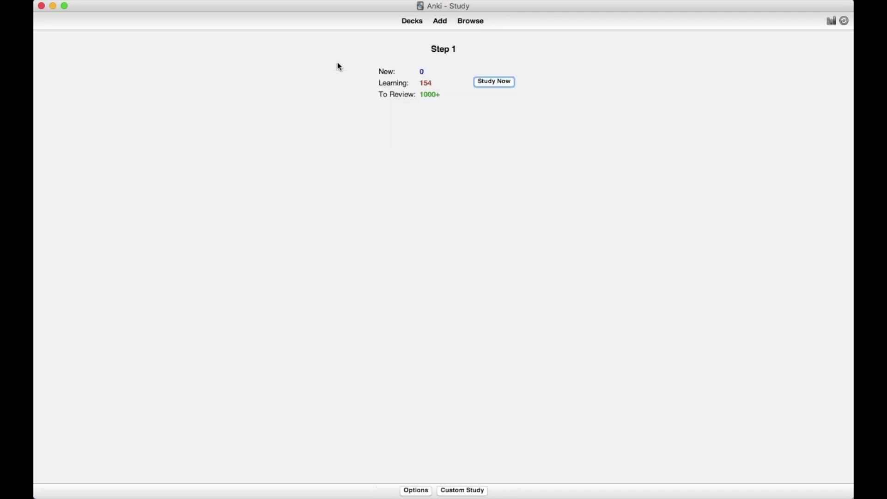
pyautogui.press('s')
# Step: Review consecutive Step 1 cards, revealing each answer and rating each card Good
pyautogui.press('space')
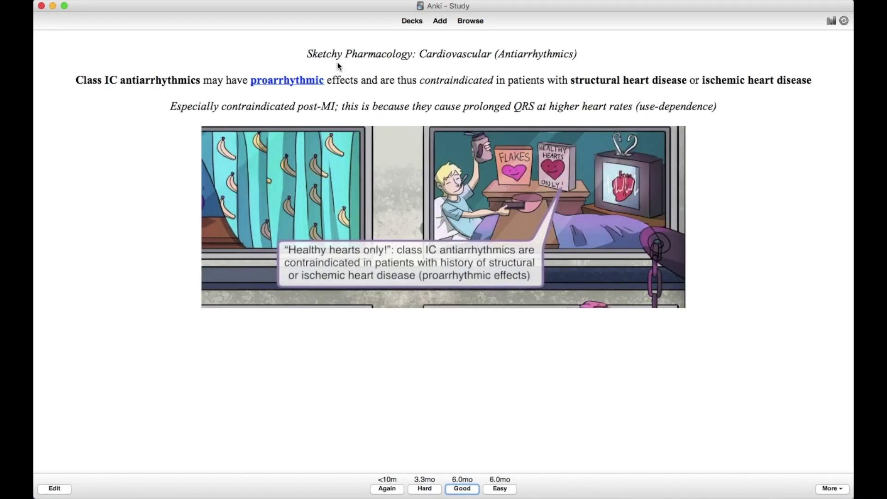
pyautogui.press('space')
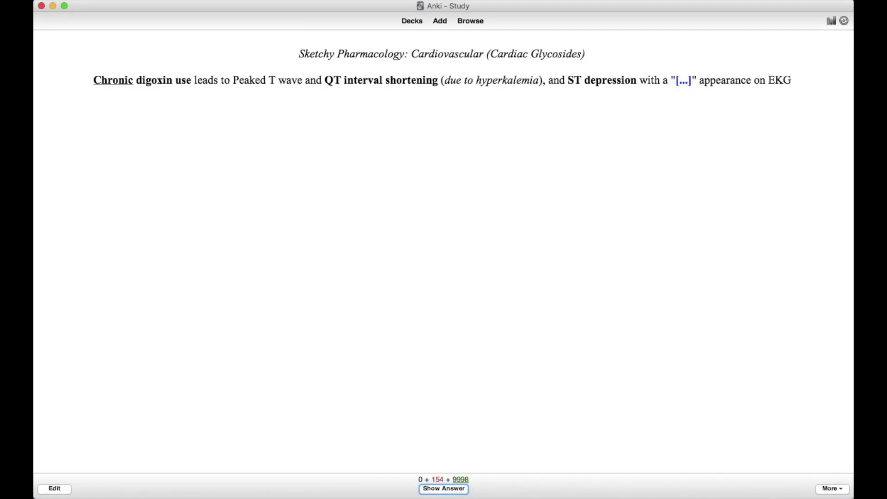
pyautogui.press('space')
pyautogui.press('space')
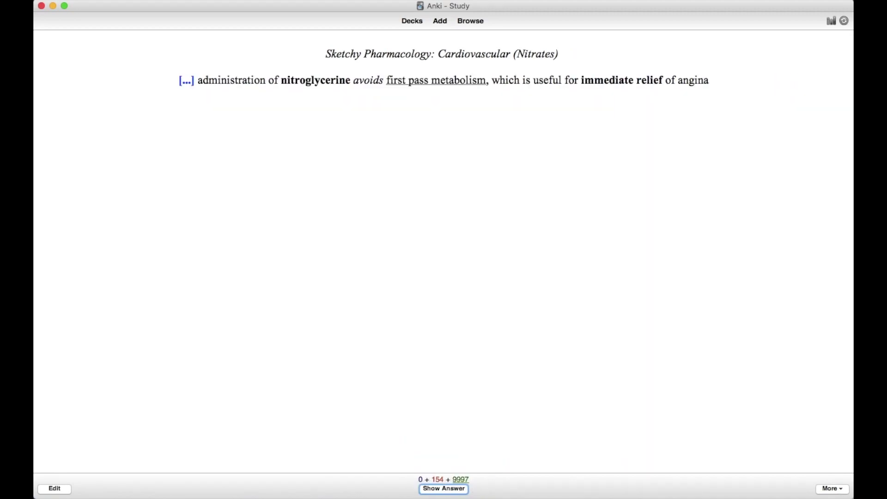
pyautogui.press('space')
pyautogui.press('space')
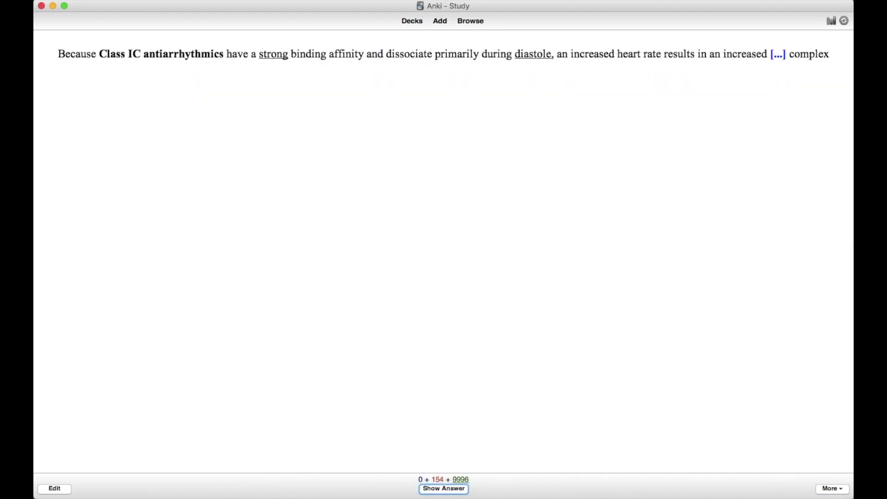
pyautogui.press('space')
pyautogui.press('space')
pyautogui.press('space')
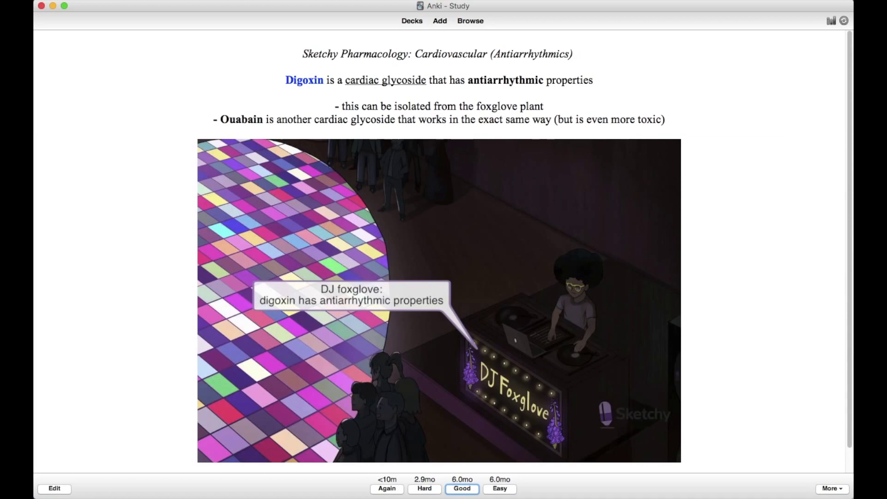
pyautogui.press('space')
pyautogui.press('space')
pyautogui.press('space')
pyautogui.press('space')
pyautogui.press('space')
pyautogui.press('space')
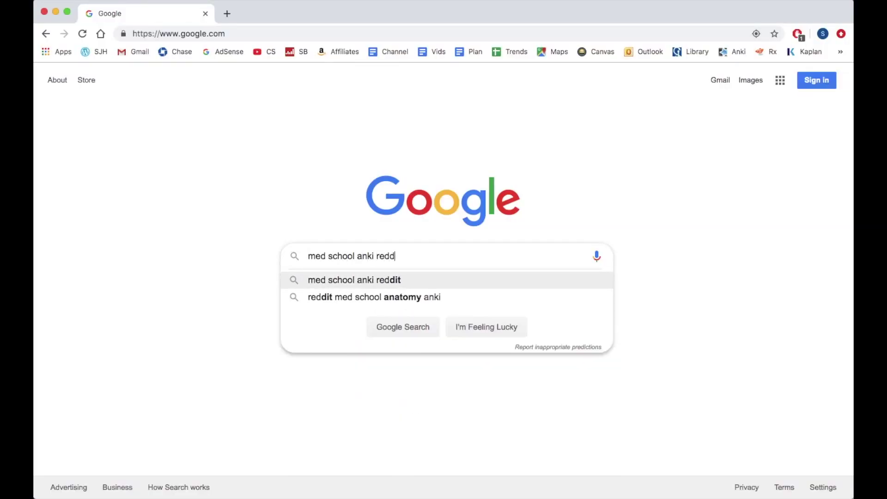
# Step: Search Google for "med school anki reddit" and open the medicalschoolanki subreddit
pyautogui.write('it')
pyautogui.press('Return')
pyautogui.click(185, 167)
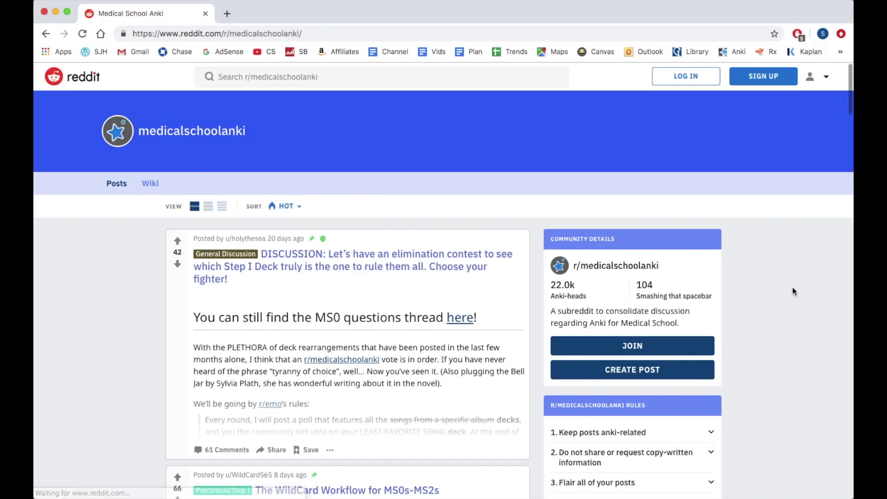
# Step: Examine the Step I Decks list in the subreddit's sidebar, including the Zanki, Lolnotacop, Boards & Beyond and Dope decks
pyautogui.scroll(-20, 792, 292)
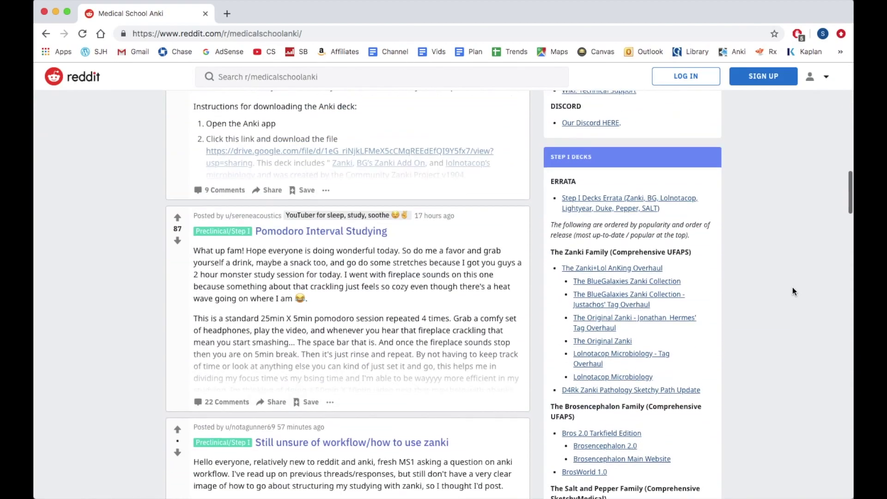
pyautogui.scroll(-2, 792, 287)
pyautogui.moveTo(551, 107); pyautogui.dragTo(614, 109)
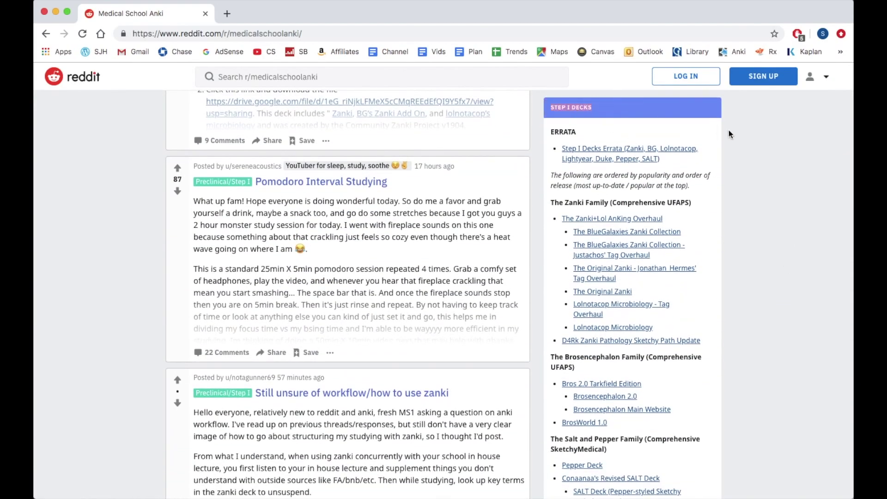
pyautogui.scroll(-6, 728, 134)
pyautogui.scroll(-3, 728, 129)
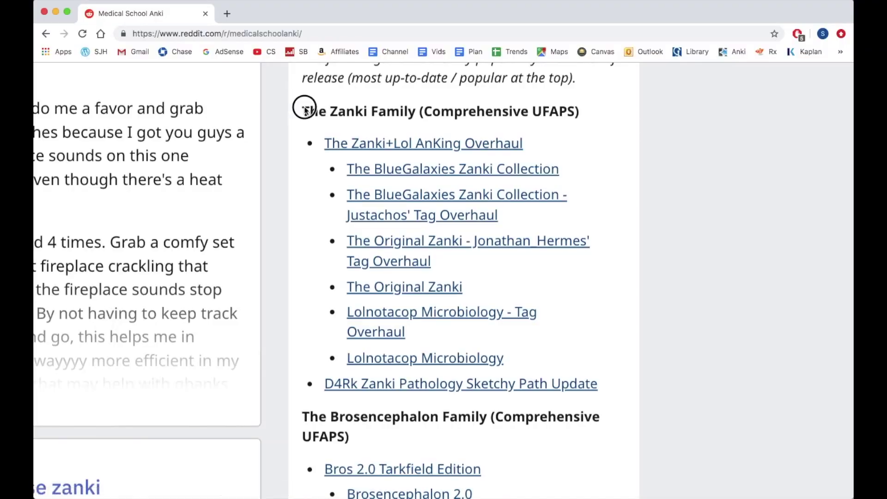
pyautogui.moveTo(303, 107); pyautogui.dragTo(560, 111)
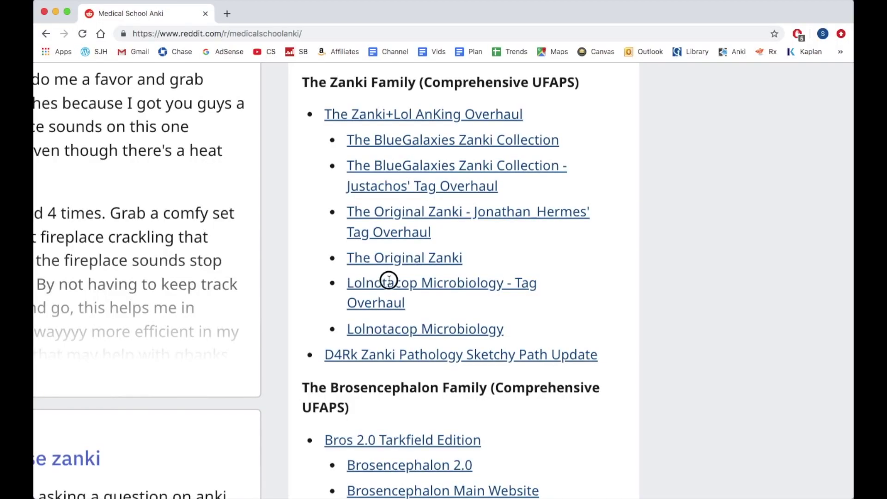
pyautogui.moveTo(390, 280); pyautogui.dragTo(533, 340)
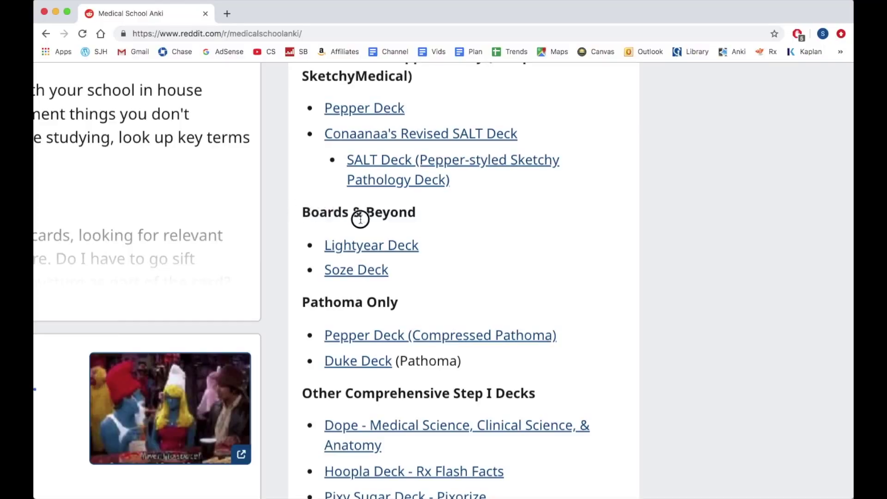
pyautogui.moveTo(361, 219); pyautogui.dragTo(463, 256)
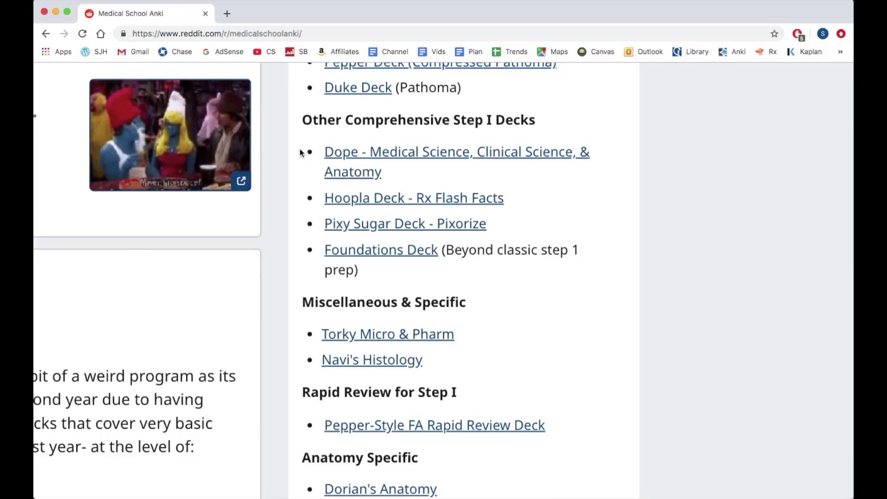
pyautogui.moveTo(301, 153); pyautogui.dragTo(418, 164)
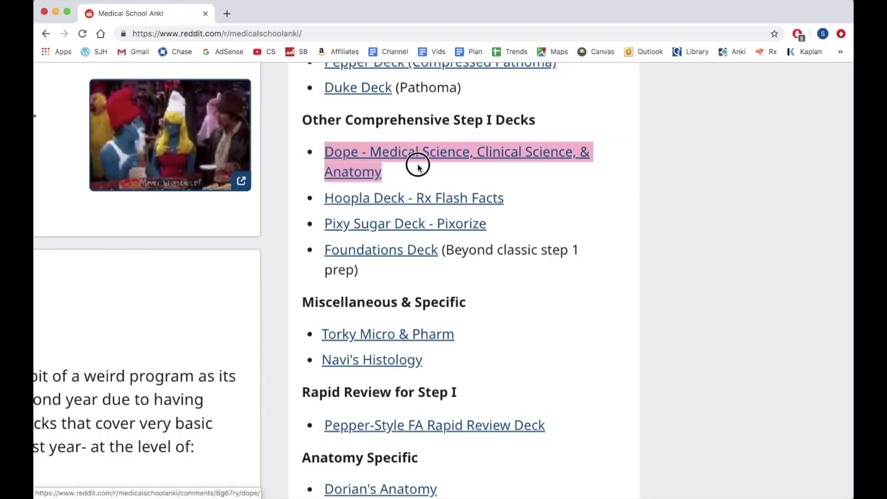
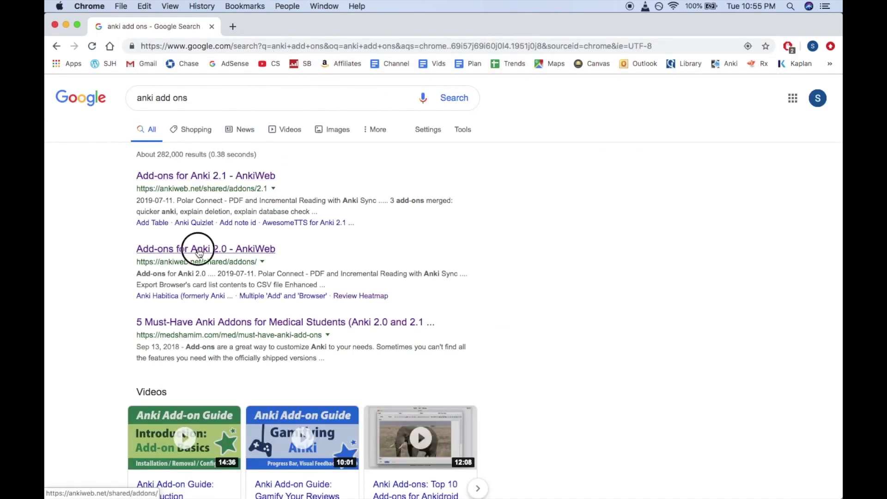
# Step: Open the Advanced Browser page from AnkiWeb's Add-ons for Anki 2.0 list and select its download code 874215009
pyautogui.click(199, 251)
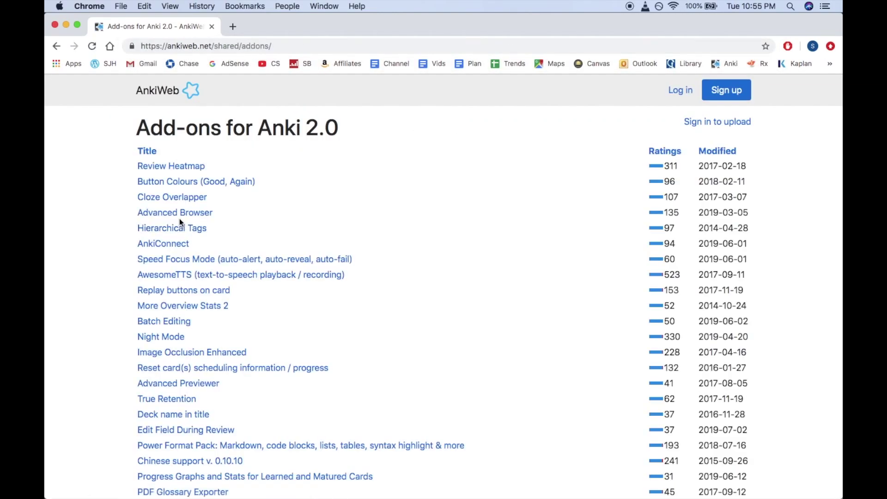
pyautogui.click(173, 212)
pyautogui.scroll(-10, 242, 221)
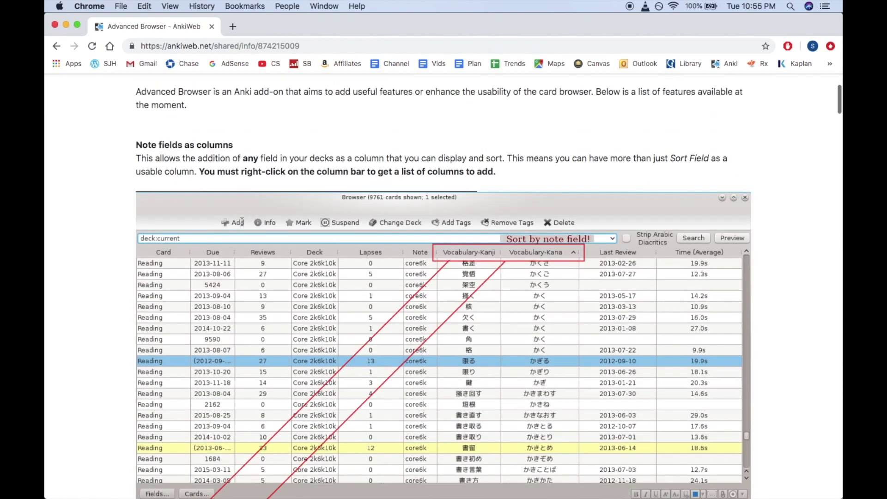
pyautogui.scroll(-20, 242, 221)
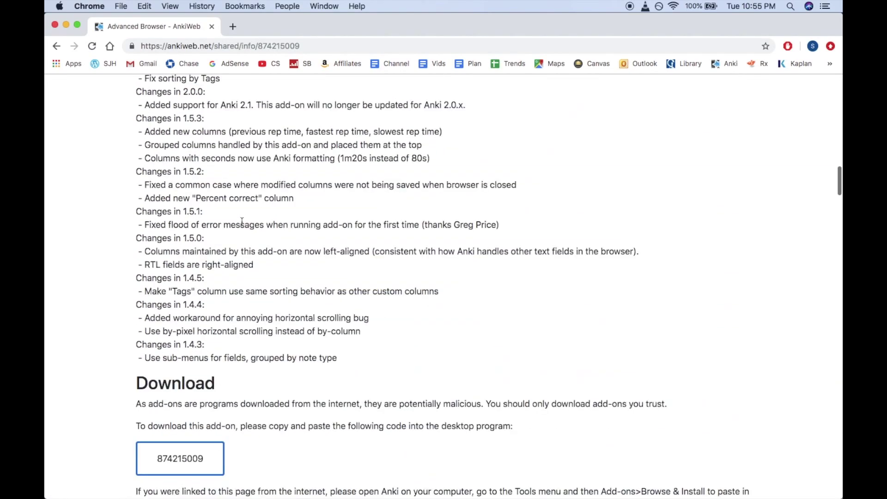
pyautogui.scroll(-3, 241, 221)
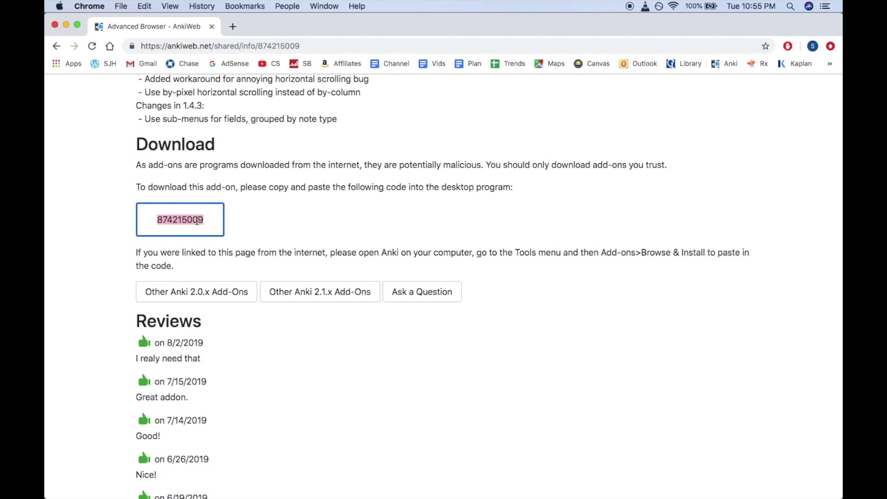
# Step: Switch to Anki, submit the add-on installation dialog for Advanced Browser, and view the installed add-ons
pyautogui.hotkey('ctrl', 'Up')
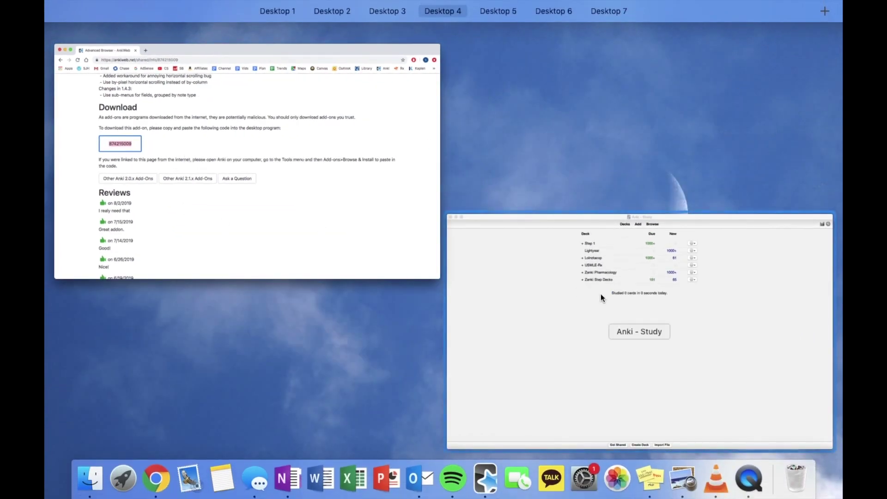
pyautogui.click(601, 293)
pyautogui.click(186, 6)
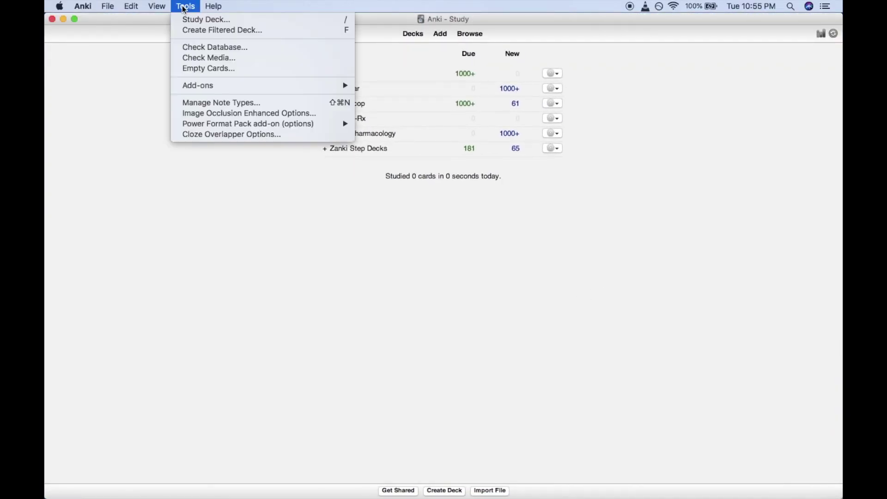
pyautogui.moveTo(234, 84)
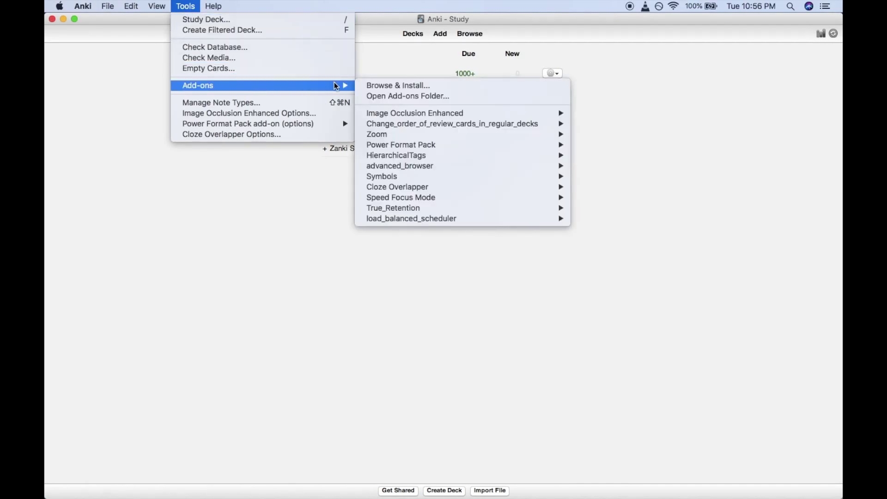
pyautogui.click(391, 89)
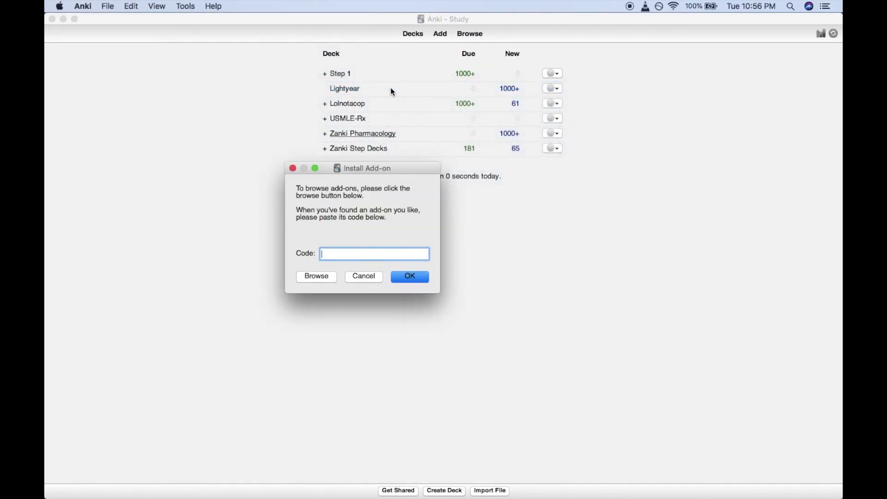
pyautogui.click(402, 276)
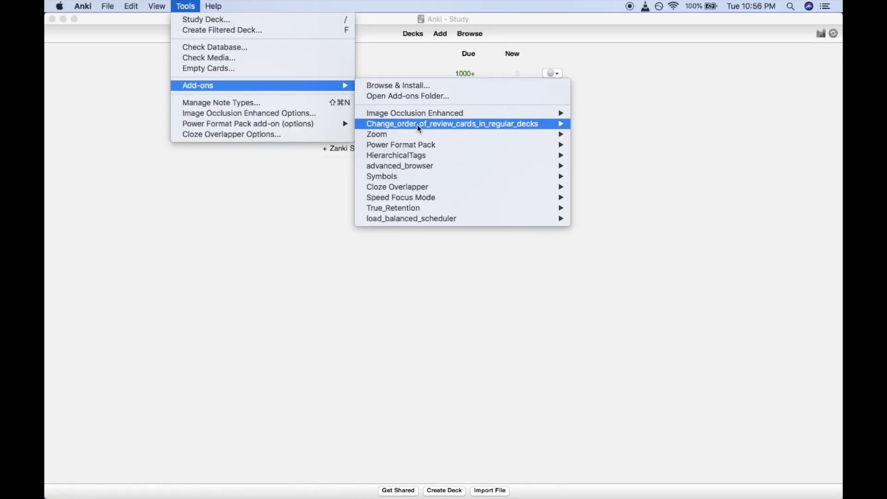
pyautogui.moveTo(431, 169)
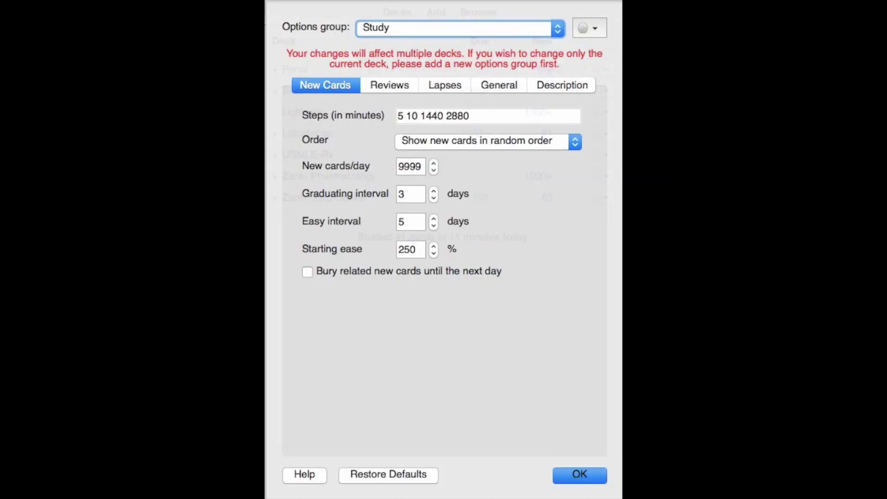
# Step: Examine the Reviews, Lapses and General settings of the Study options group
pyautogui.click(390, 85)
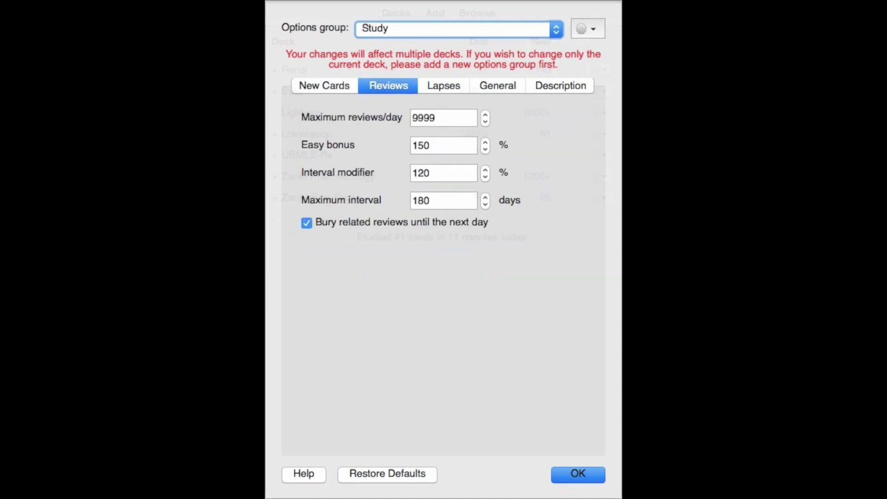
pyautogui.click(444, 85)
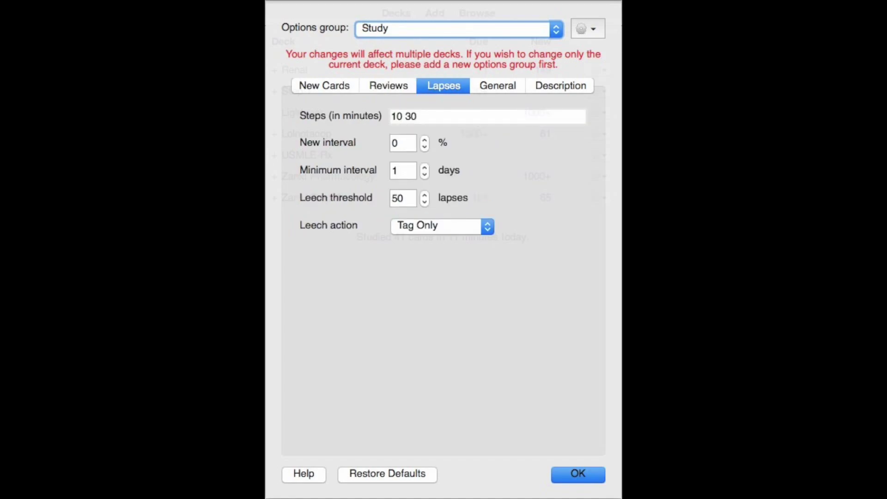
pyautogui.click(498, 85)
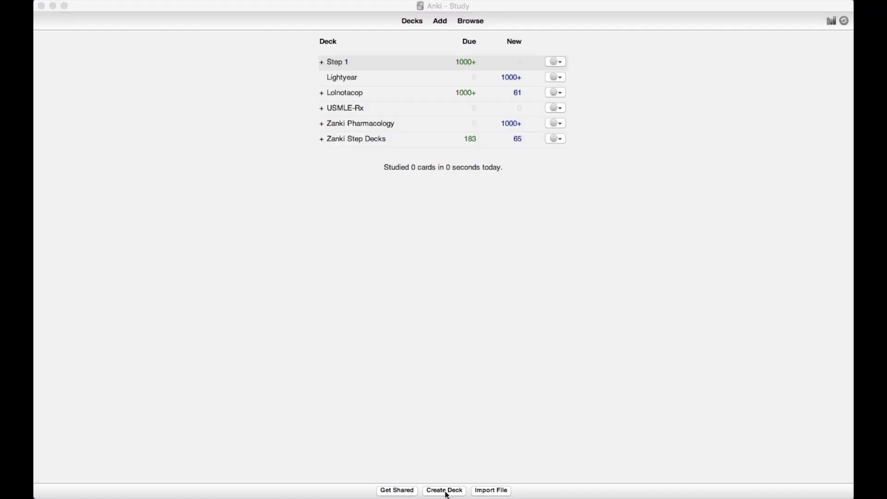
# Step: Create a deck named Renal and nest Zanki Renal from Zanki Step Decks and Renal Pharmacology from Zanki Pharmacology under it
pyautogui.click(445, 491)
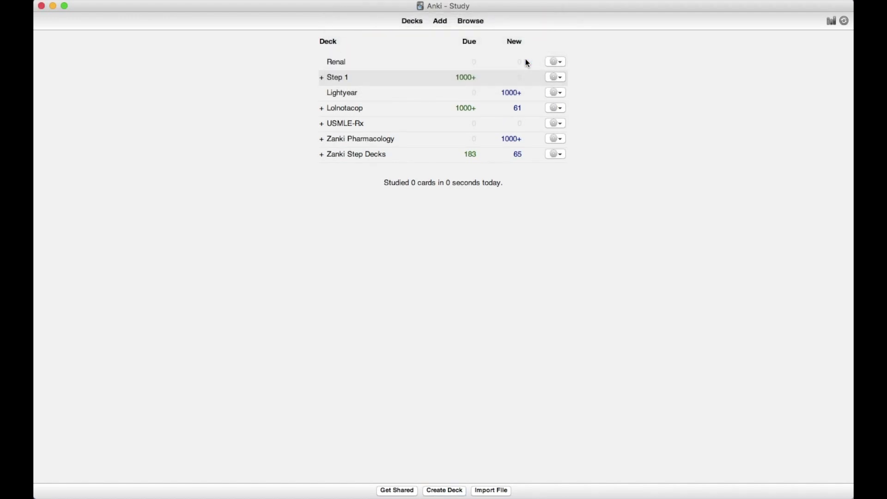
pyautogui.click(322, 155)
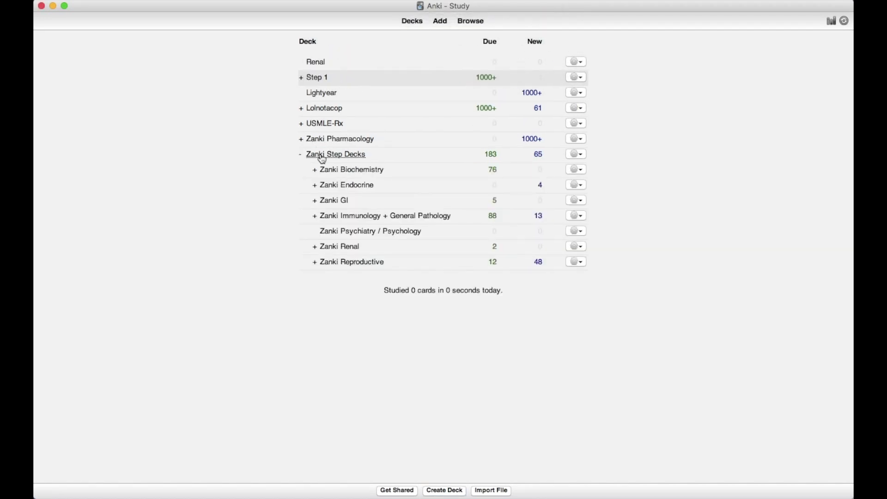
pyautogui.moveTo(335, 251); pyautogui.dragTo(330, 65)
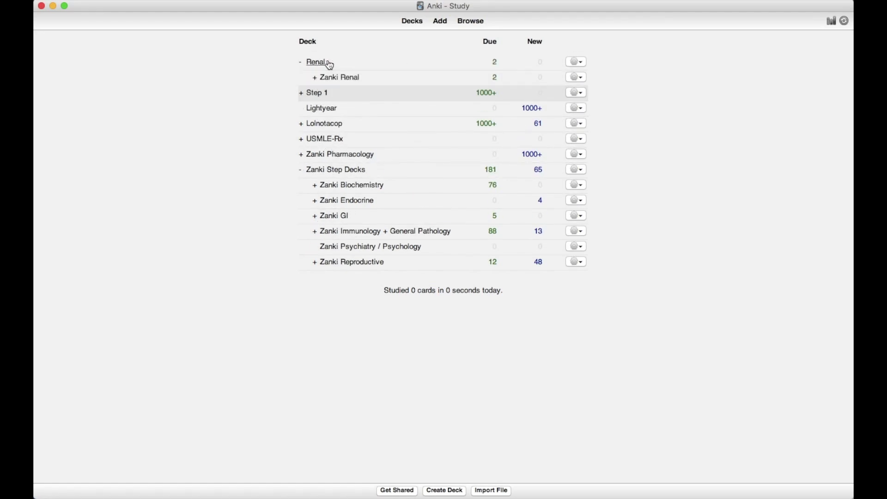
pyautogui.click(324, 156)
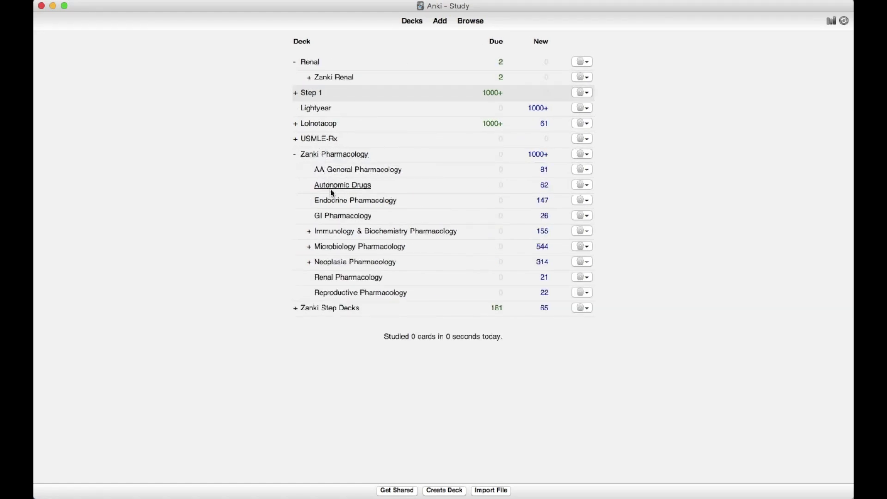
pyautogui.moveTo(340, 280); pyautogui.dragTo(338, 61)
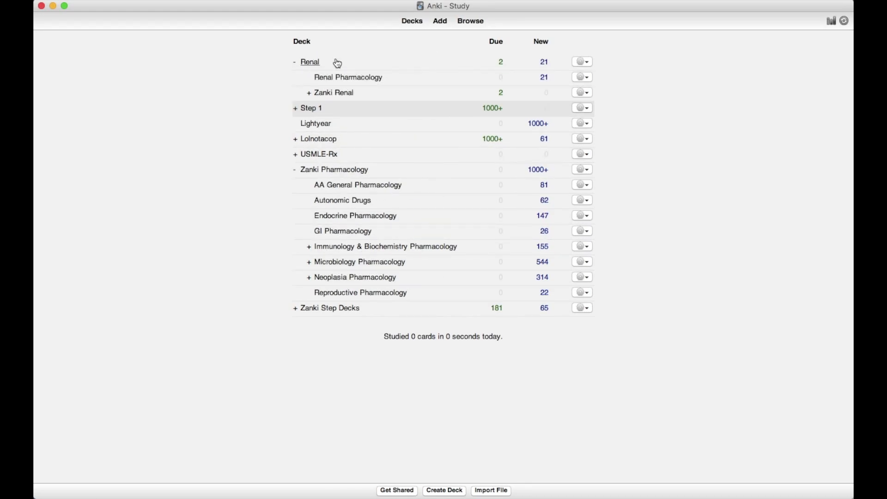
# Step: Rename the Renal Pharmacology subdeck of Renal as Zanki Renal Pharm, keeping it under the Renal deck
pyautogui.click(557, 77)
pyautogui.click(565, 83)
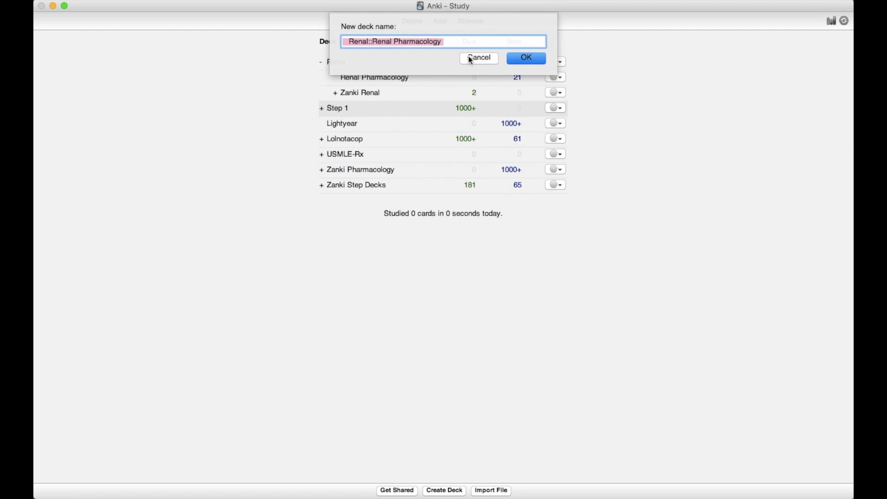
pyautogui.click(401, 41)
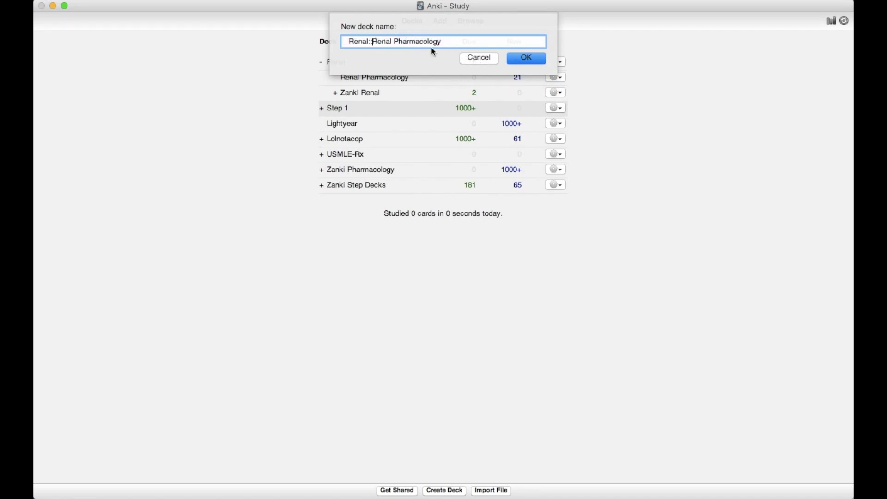
pyautogui.write('Zanki')
pyautogui.moveTo(433, 44); pyautogui.dragTo(493, 44)
pyautogui.click(527, 58)
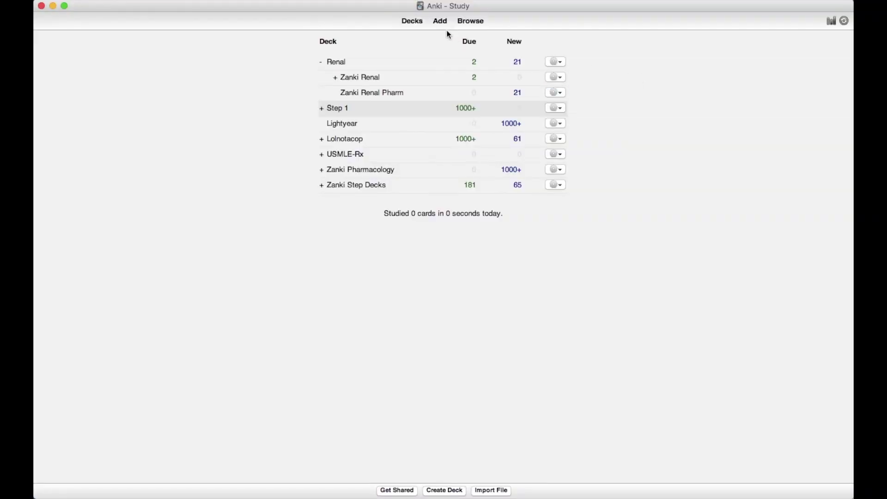
# Step: Open the card browser and expand the bab tag and its renal tag to show the renal subtags
pyautogui.click(471, 21)
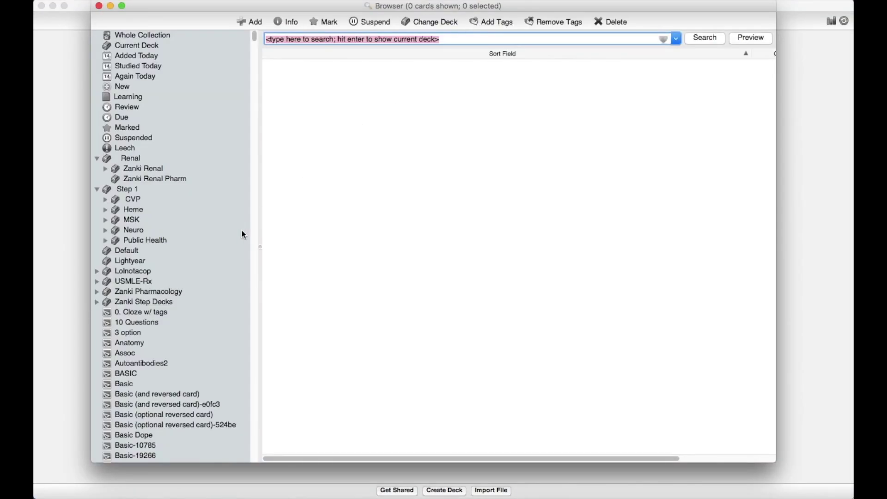
pyautogui.scroll(-20, 191, 324)
pyautogui.scroll(-10, 191, 324)
pyautogui.click(97, 149)
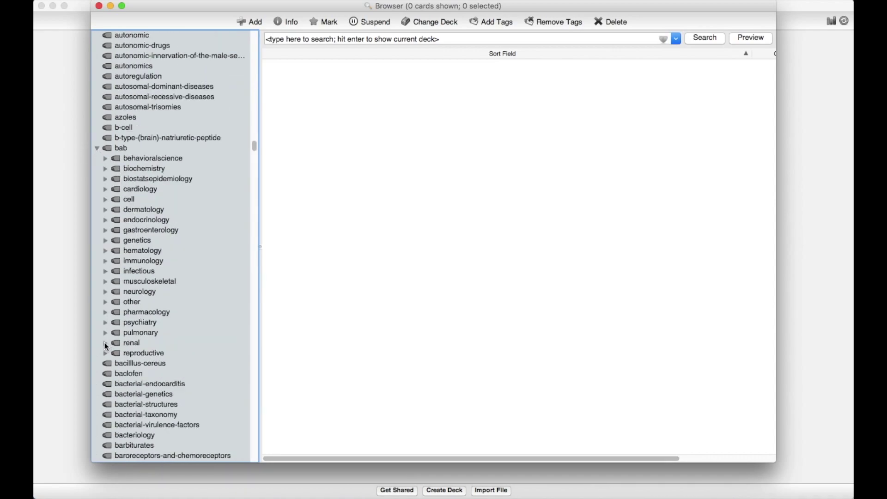
pyautogui.click(106, 344)
pyautogui.scroll(-4, 106, 347)
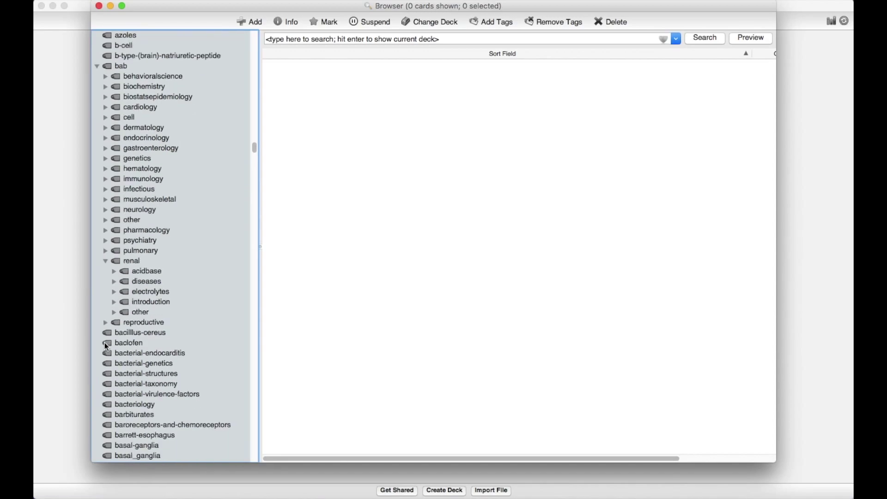
# Step: Examine the cards listed under bab's renal subtags acidbase, diseases, electrolytes, introduction and other
pyautogui.click(147, 272)
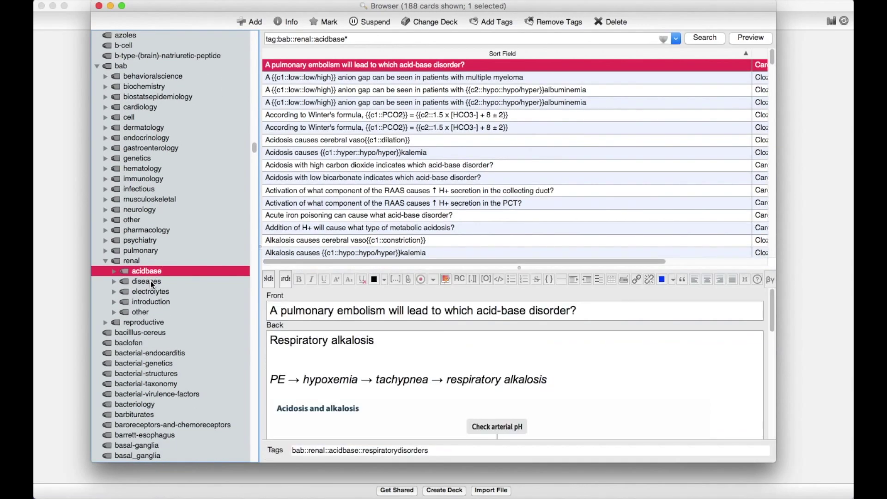
pyautogui.click(153, 283)
pyautogui.click(155, 291)
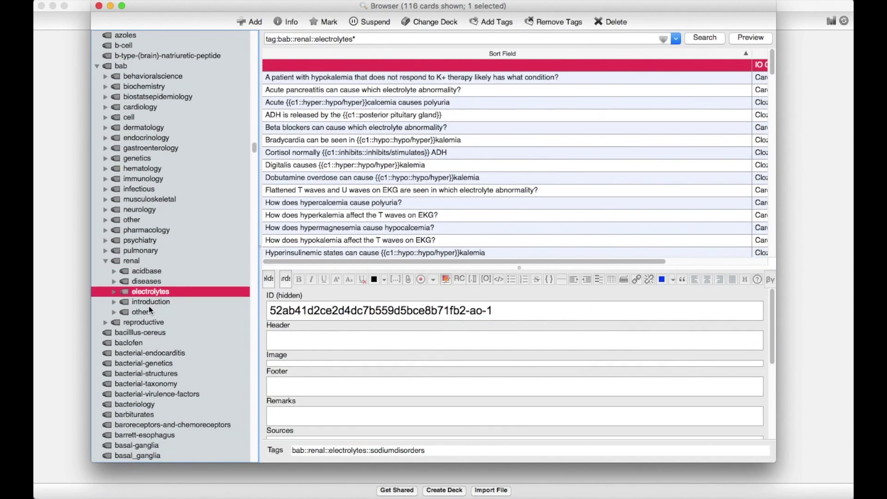
pyautogui.click(149, 303)
pyautogui.click(147, 313)
pyautogui.click(147, 271)
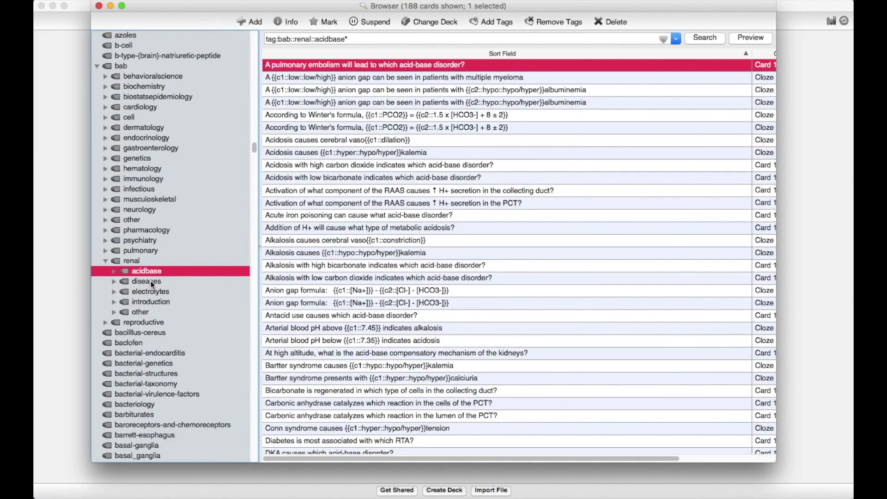
pyautogui.click(151, 282)
pyautogui.click(154, 291)
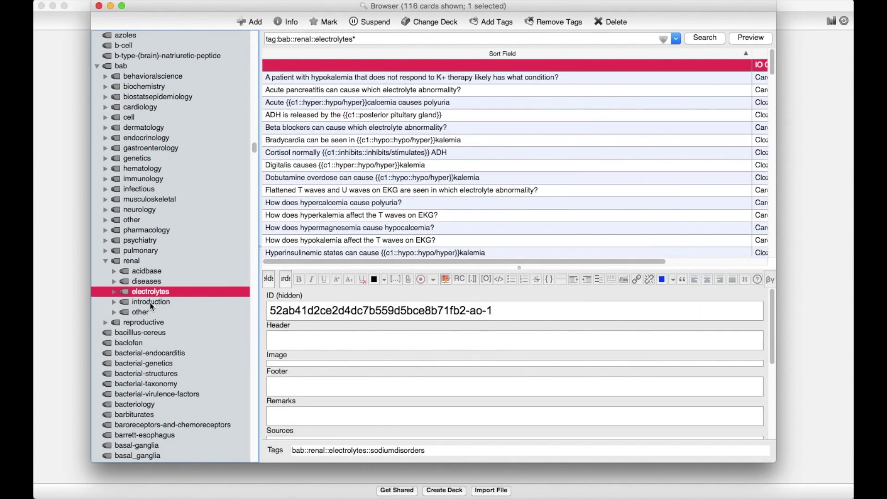
pyautogui.click(150, 303)
pyautogui.click(145, 311)
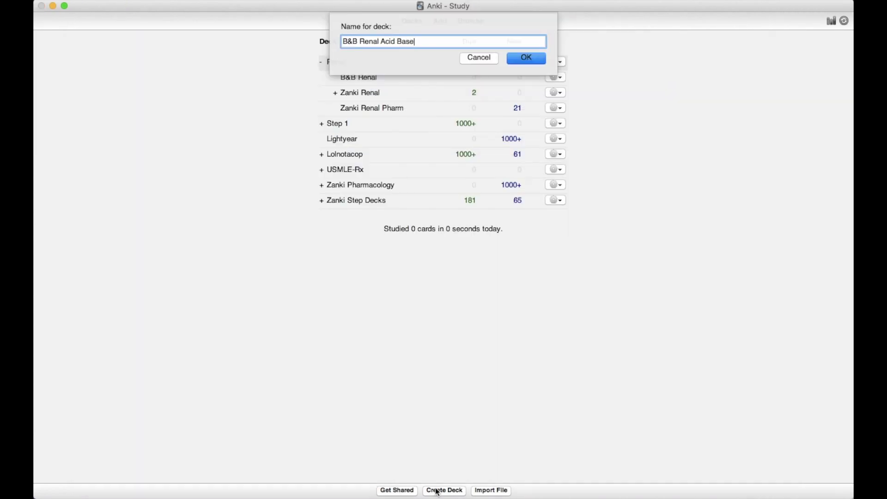
# Step: Create the decks B&B Renal Acid Base, B&B Renal Diseases, B&B Renal Electrolytes, B&B Renal Intro and B&B Renal Other
pyautogui.press('Return')
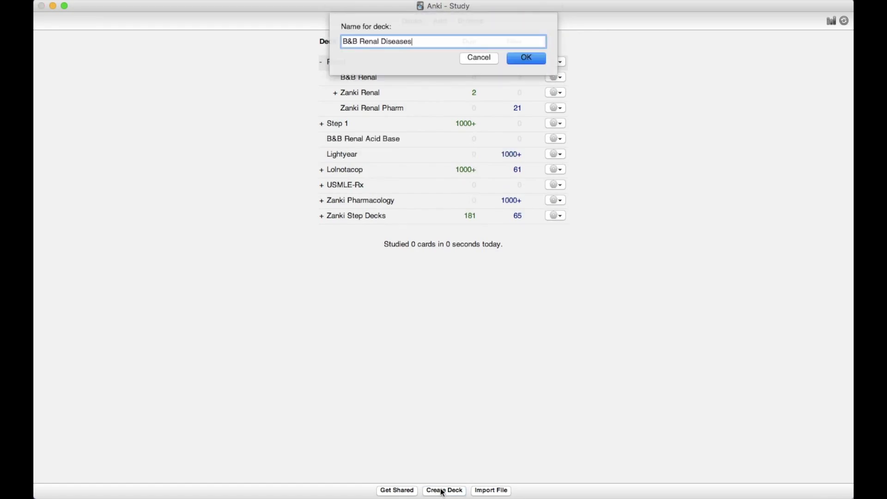
pyautogui.press('Return')
pyautogui.click(442, 492)
pyautogui.write('B&B Renal Electrolytes')
pyautogui.press('Return')
pyautogui.click(442, 491)
pyautogui.write('B&B Renal Intro')
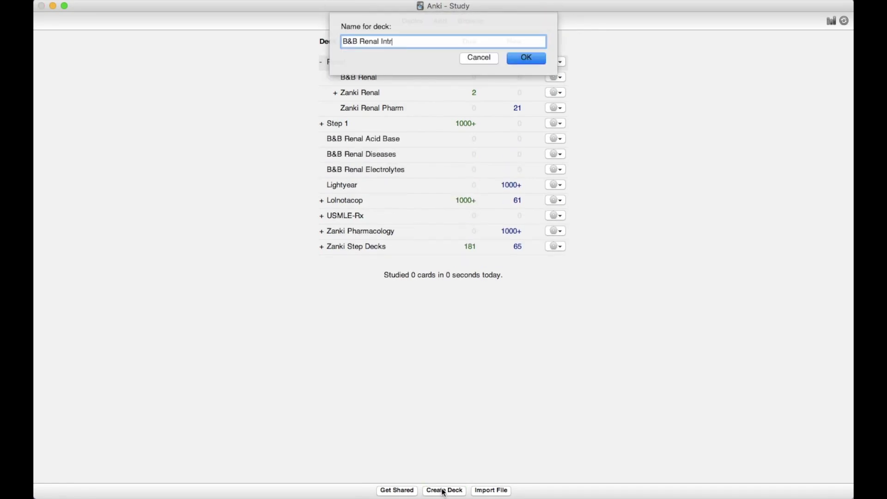
pyautogui.press('Return')
pyautogui.click(442, 491)
pyautogui.write('B&B Renal Other')
pyautogui.press('Return')
# Step: Nest the Acid Base, Diseases, Electrolytes, Intro and Other decks under B&B Renal in the Renal deck
pyautogui.moveTo(365, 139); pyautogui.dragTo(371, 77)
pyautogui.moveTo(375, 154); pyautogui.dragTo(375, 77)
pyautogui.moveTo(365, 170); pyautogui.dragTo(384, 79)
pyautogui.moveTo(367, 185); pyautogui.dragTo(385, 79)
pyautogui.moveTo(370, 200); pyautogui.dragTo(392, 78)
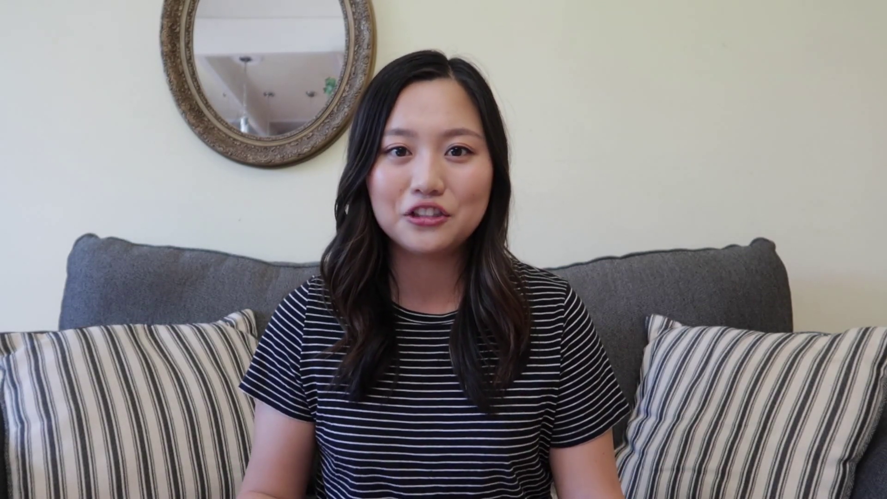
# Step: Move all cards tagged bab::renal::acidbase to the B&B Renal Acid Base deck
pyautogui.click(105, 271)
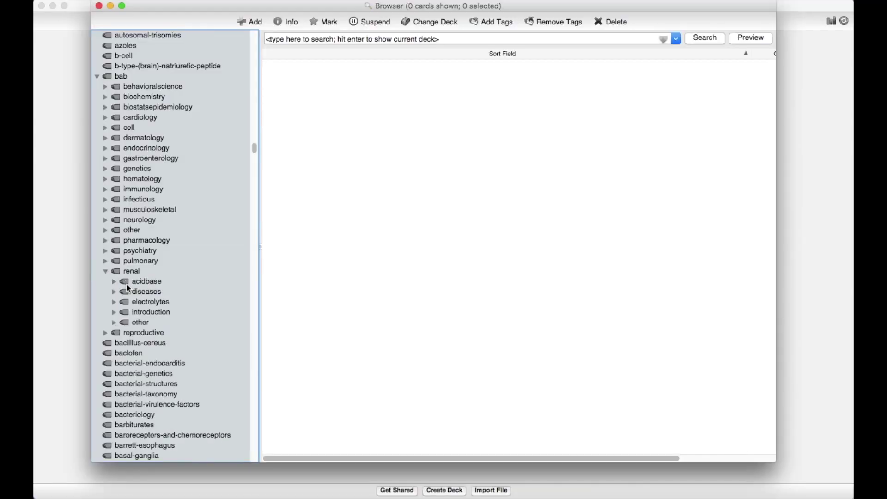
pyautogui.click(139, 281)
pyautogui.click(332, 177)
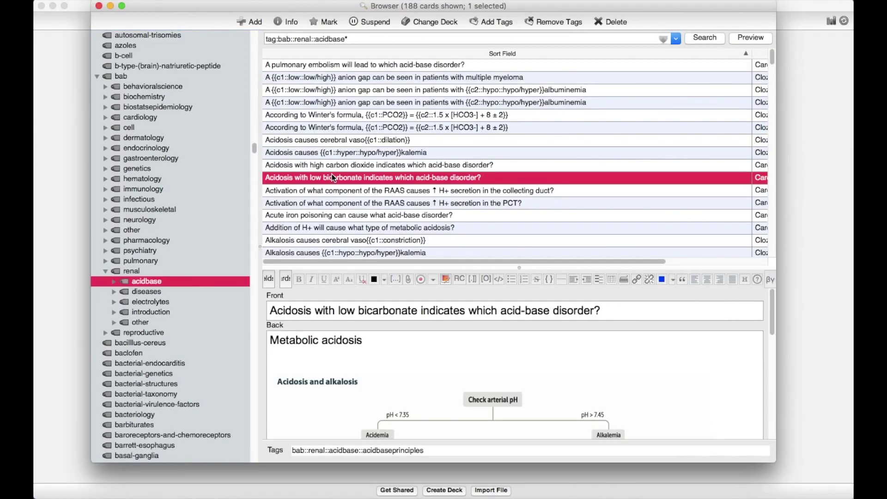
pyautogui.press('super+a')
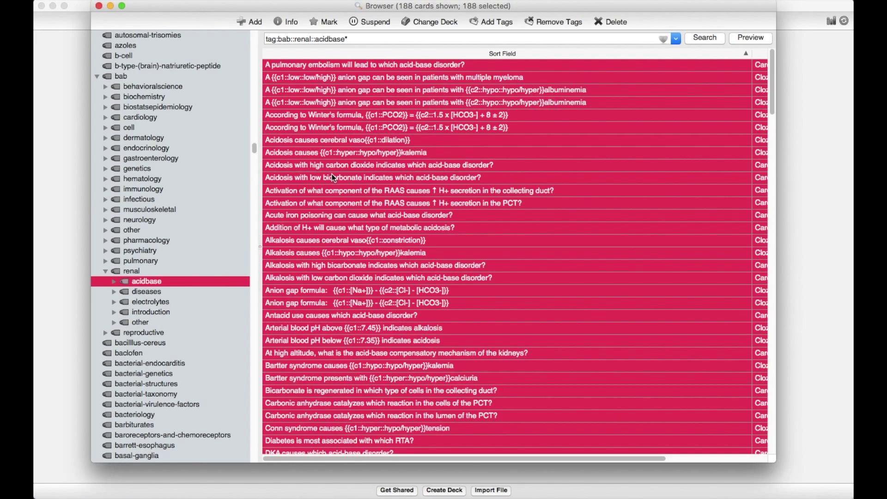
pyautogui.click(433, 26)
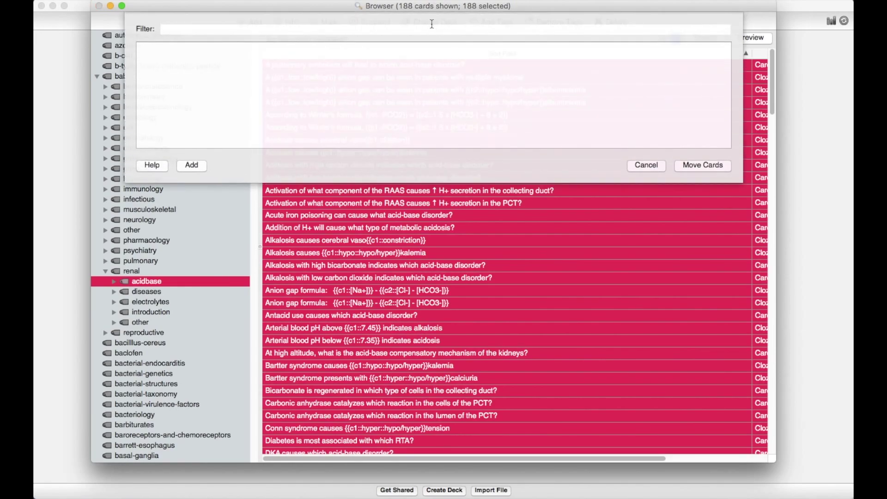
pyautogui.press('Tab')
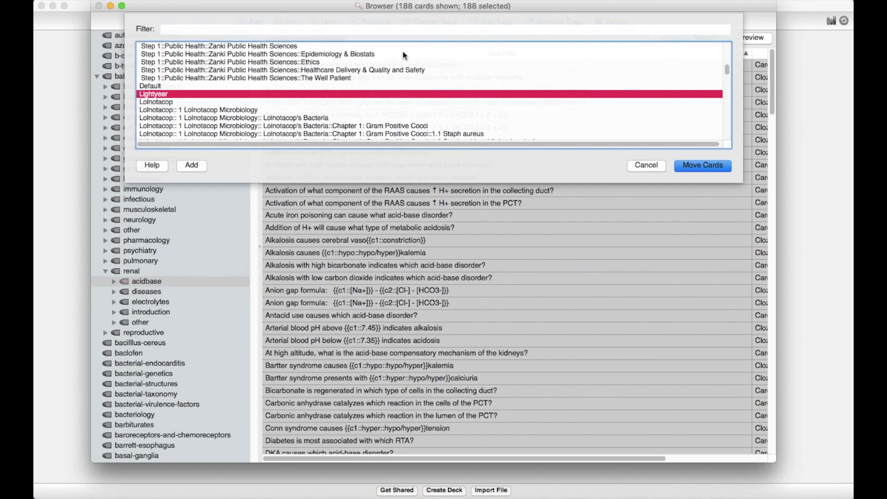
pyautogui.scroll(5, 403, 54)
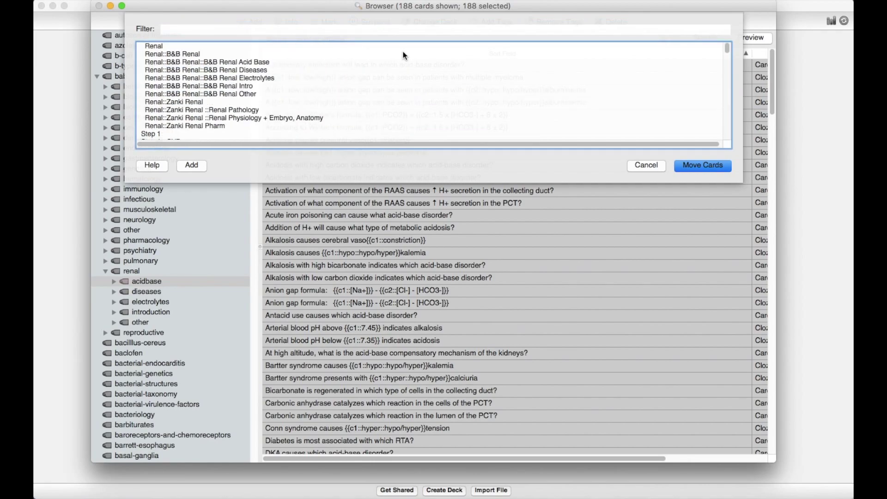
pyautogui.click(266, 62)
pyautogui.click(679, 165)
# Step: Move all cards tagged bab::renal::diseases to the B&B Renal Diseases deck
pyautogui.click(146, 292)
pyautogui.press('super+a')
pyautogui.press('super+d')
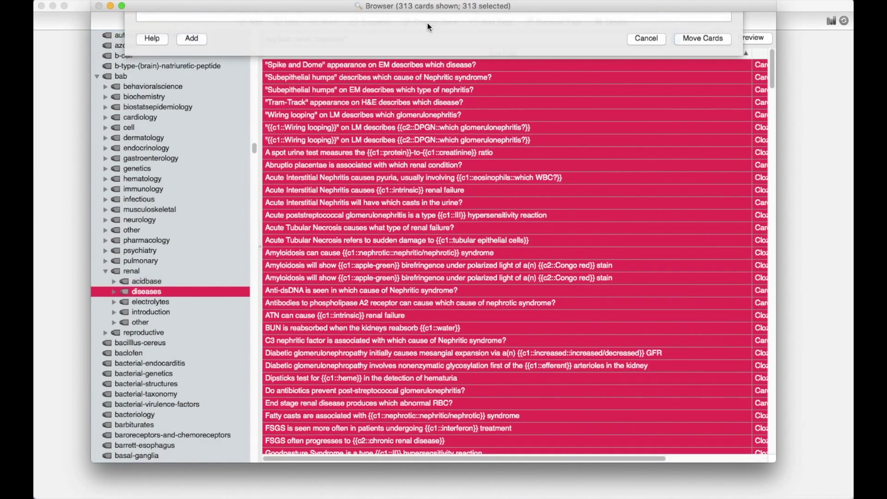
pyautogui.click(261, 70)
pyautogui.click(703, 165)
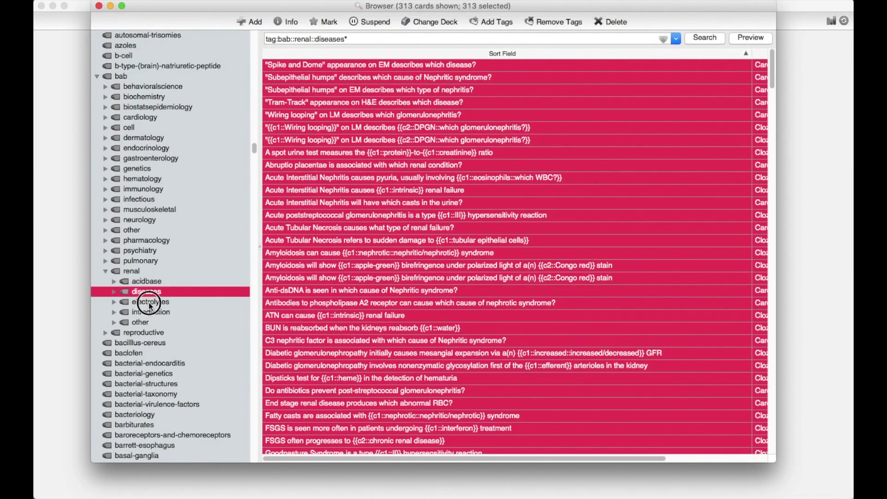
# Step: Move all cards tagged bab::renal::electrolytes to the B&B Renal Electrolytes deck
pyautogui.click(150, 301)
pyautogui.press('super+a')
pyautogui.click(435, 22)
pyautogui.doubleClick(254, 76)
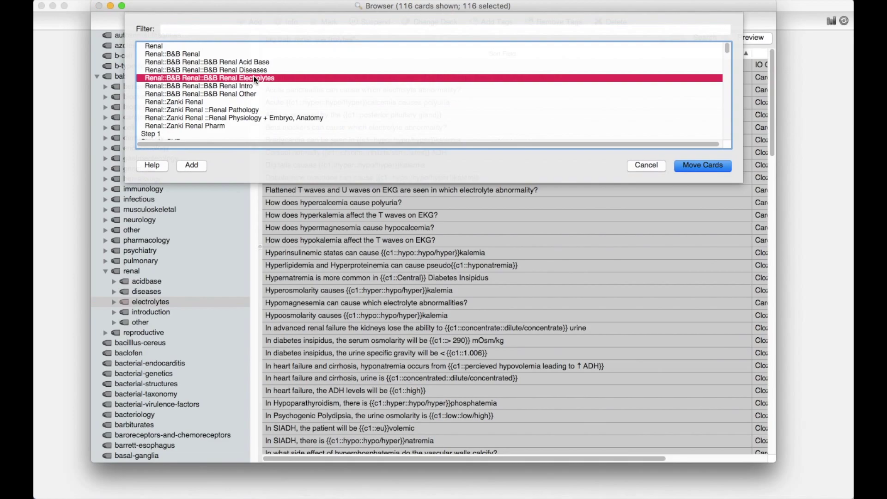
# Step: Move all cards with bab's renal introduction tag to the B&B Renal Intro deck
pyautogui.click(150, 312)
pyautogui.press('super+a')
pyautogui.click(415, 21)
pyautogui.write('renal')
pyautogui.doubleClick(232, 86)
# Step: Move all cards tagged bab::renal::other to the B&B Renal Other deck
pyautogui.click(140, 322)
pyautogui.press('super+a')
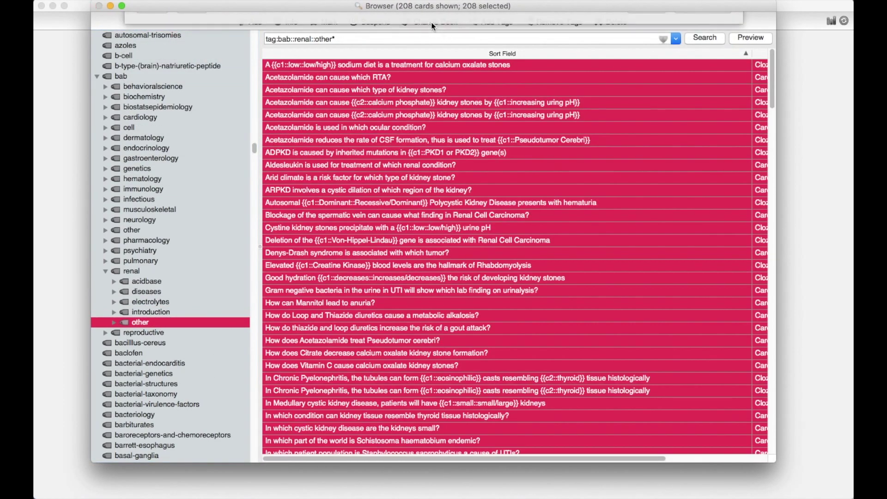
pyautogui.click(432, 22)
pyautogui.click(230, 94)
pyautogui.doubleClick(229, 93)
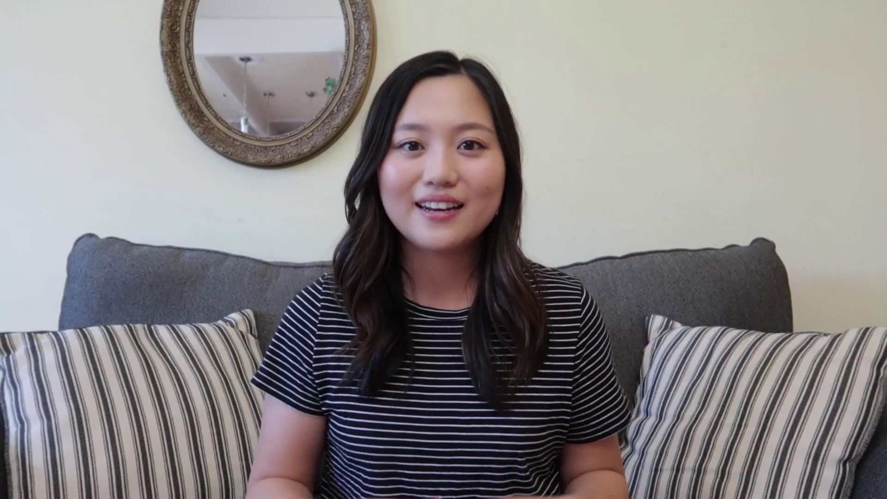